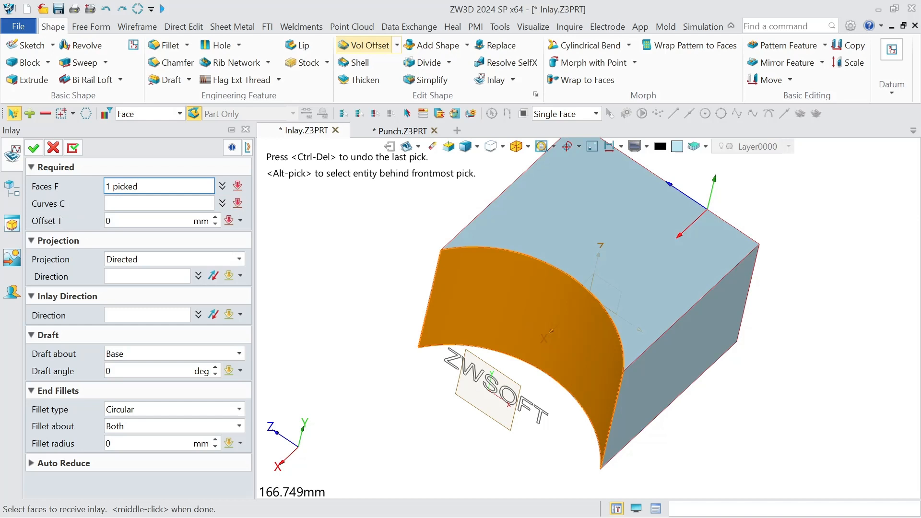
# - Select the ZWSOFT text sketch as the inlay curves and set the offset to -10 mm
pyautogui.click(158, 203)
pyautogui.click(534, 414)
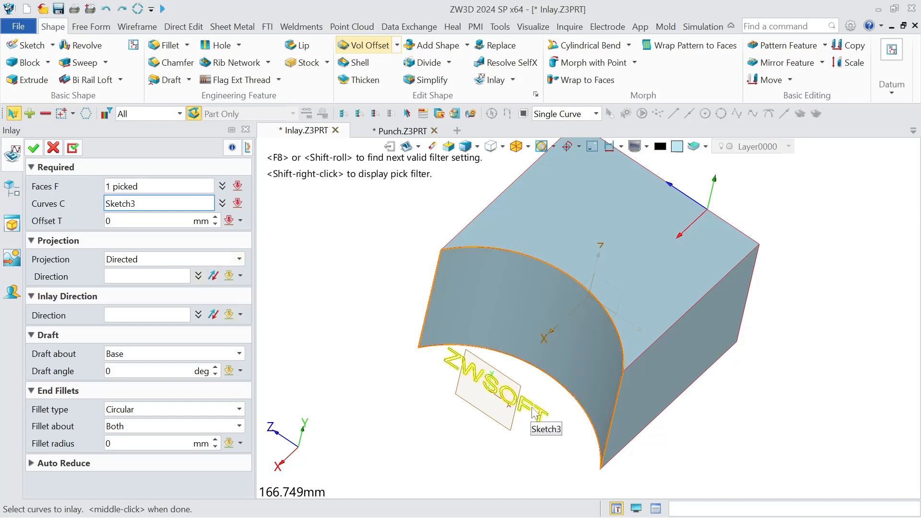
pyautogui.click(534, 413)
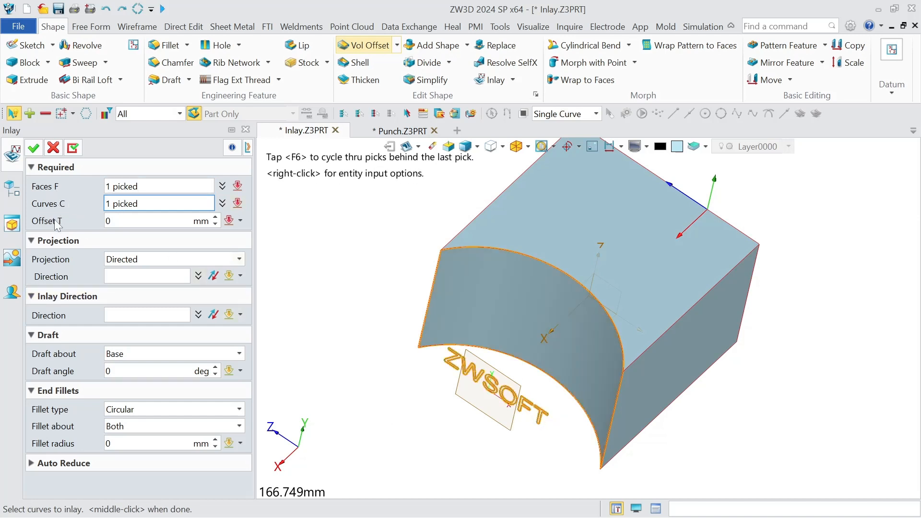
pyautogui.click(180, 220)
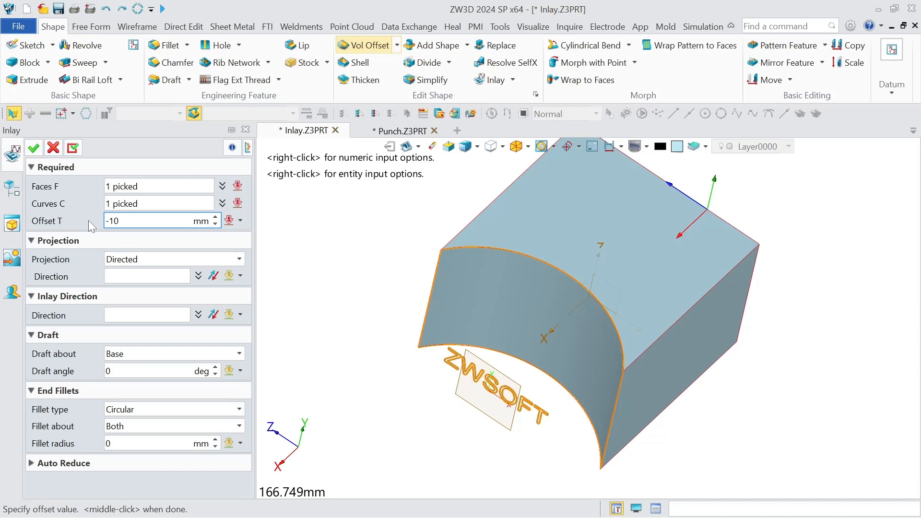
# - Set both the projection direction and the inlay direction to -1,0,0, pointing from the curved face into the block
pyautogui.click(143, 276)
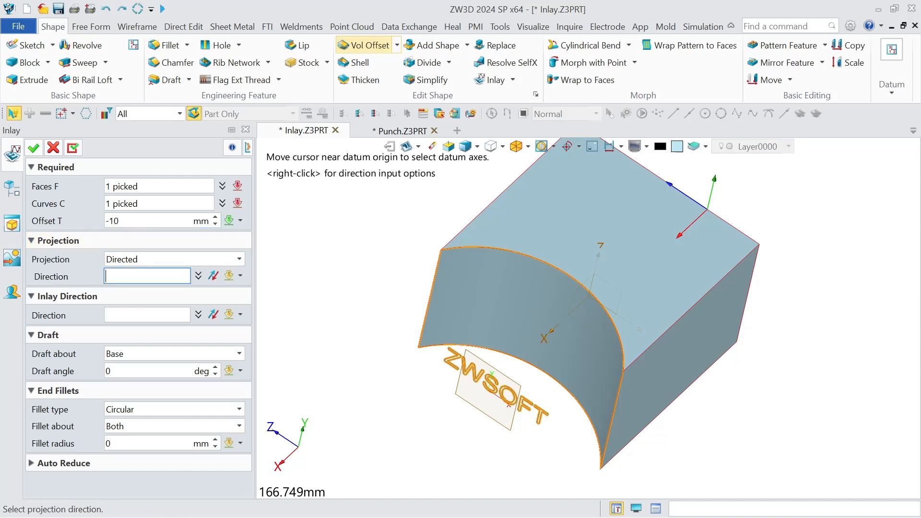
pyautogui.click(659, 334)
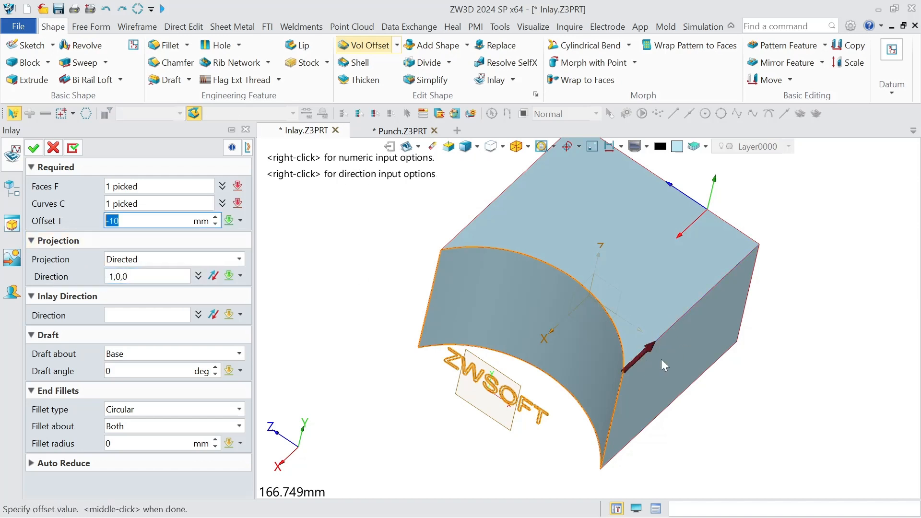
pyautogui.click(134, 312)
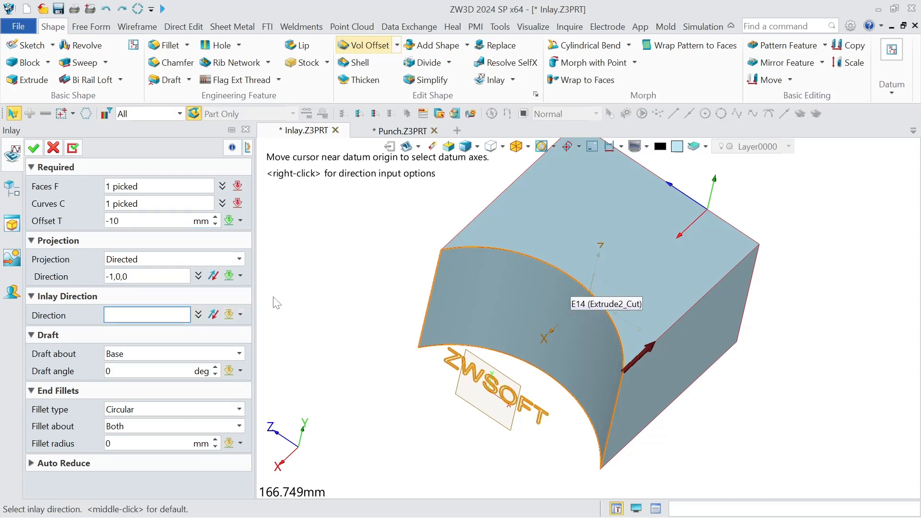
pyautogui.click(242, 314)
pyautogui.click(258, 296)
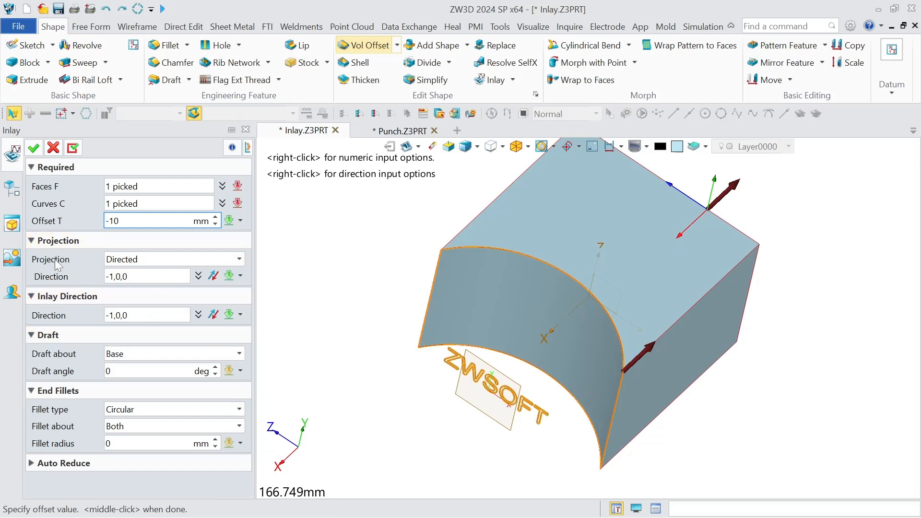
# - Keep the projection type as Directed and pick the block's straight upper edge again as projection direction -1,0,0
pyautogui.click(239, 259)
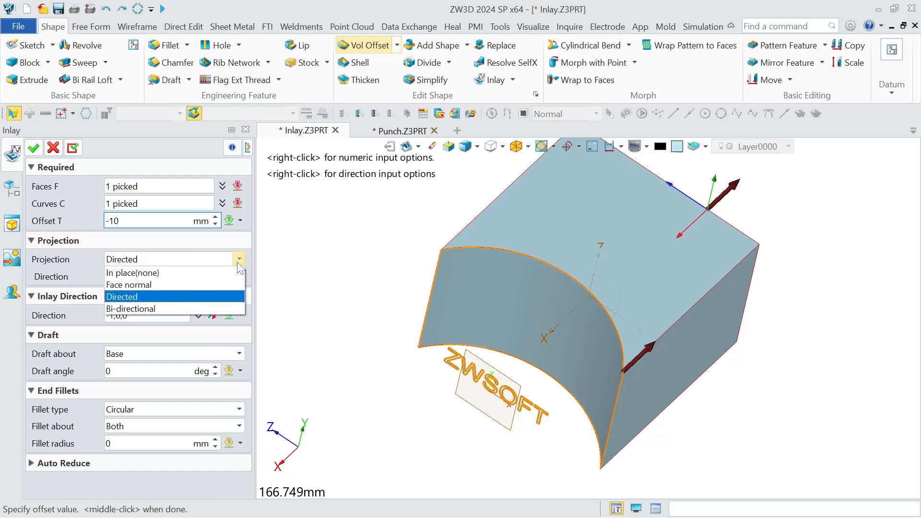
pyautogui.click(214, 298)
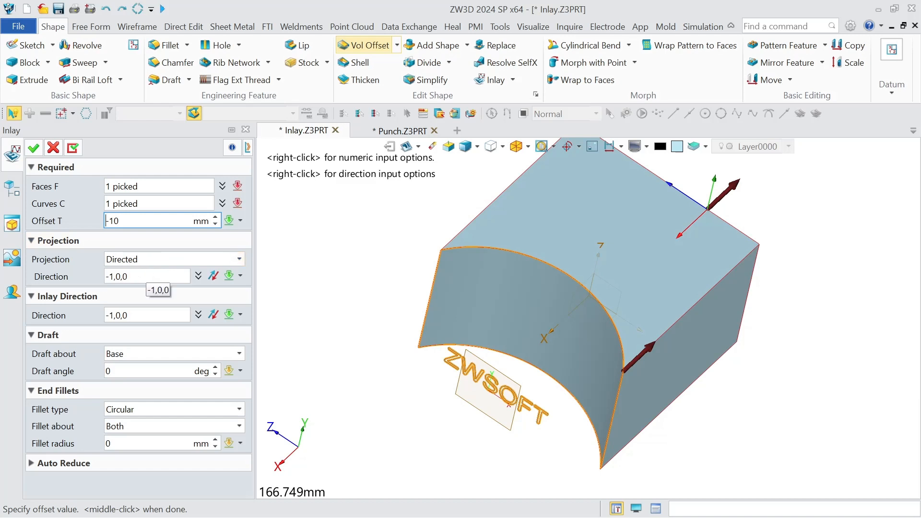
pyautogui.click(144, 276)
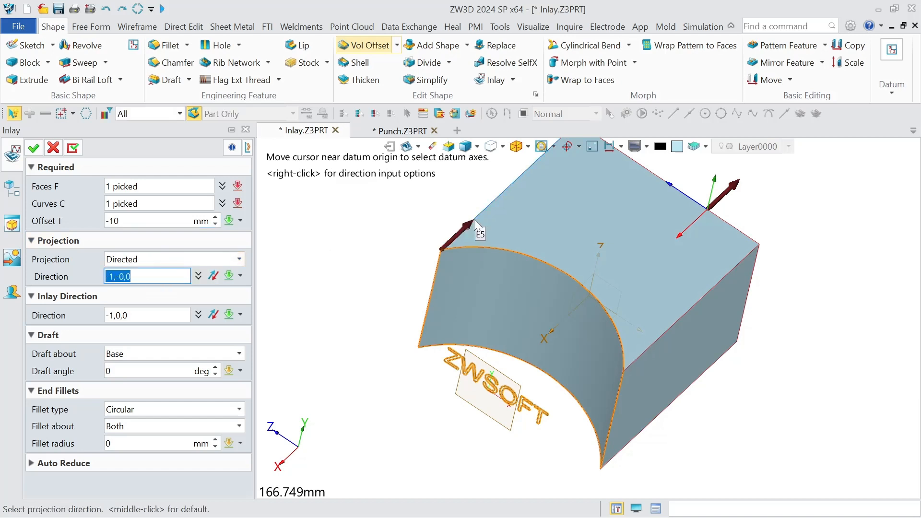
pyautogui.click(497, 252)
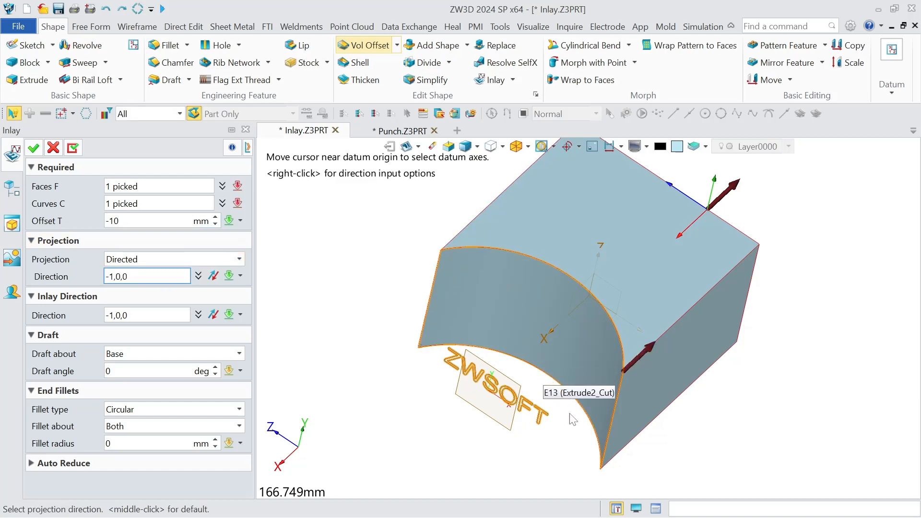
pyautogui.click(624, 446)
pyautogui.click(641, 357)
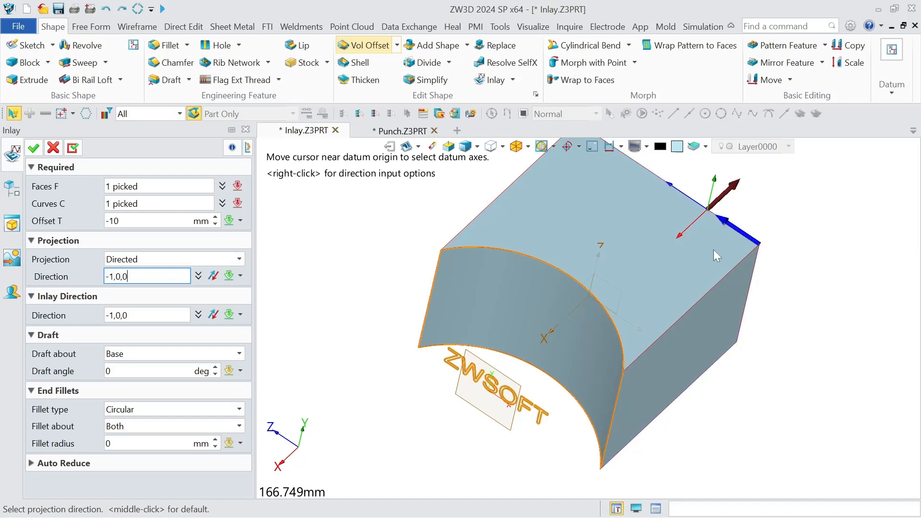
pyautogui.middleClick(640, 356)
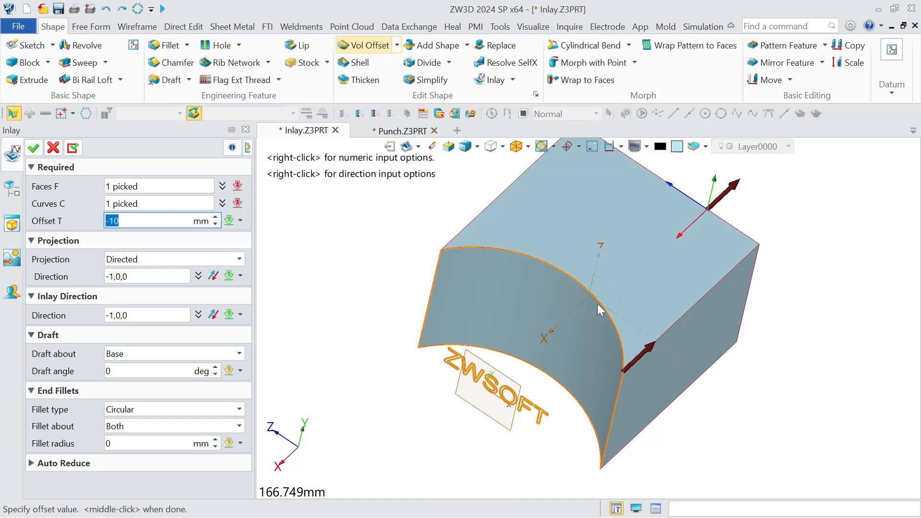
# - Create the ZWSOFT inlay on the curved face with a -10 mm offset and inspect the letters
pyautogui.write('10')
pyautogui.click(33, 148)
pyautogui.scroll(2, 470, 380)
pyautogui.moveTo(470, 380); pyautogui.dragTo(537, 384, button='right')
pyautogui.scroll(2, 535, 359)
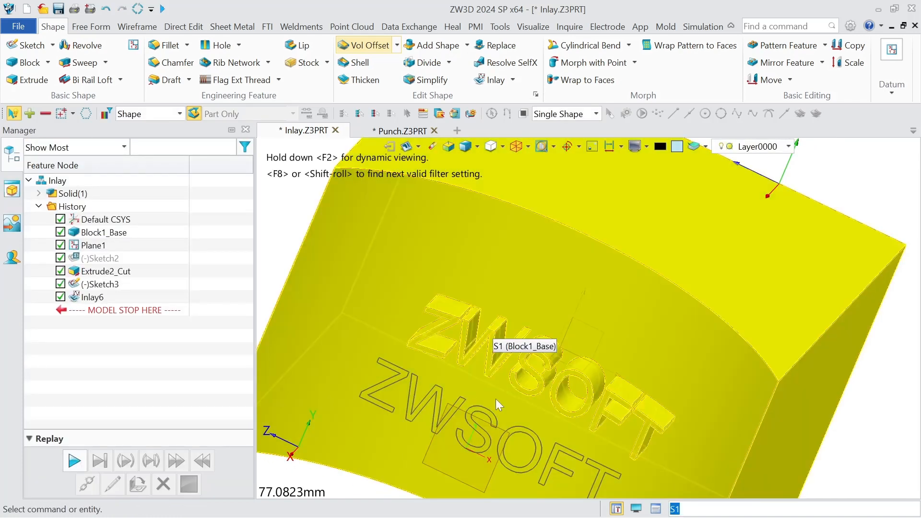
pyautogui.moveTo(670, 415); pyautogui.dragTo(635, 349, button='middle')
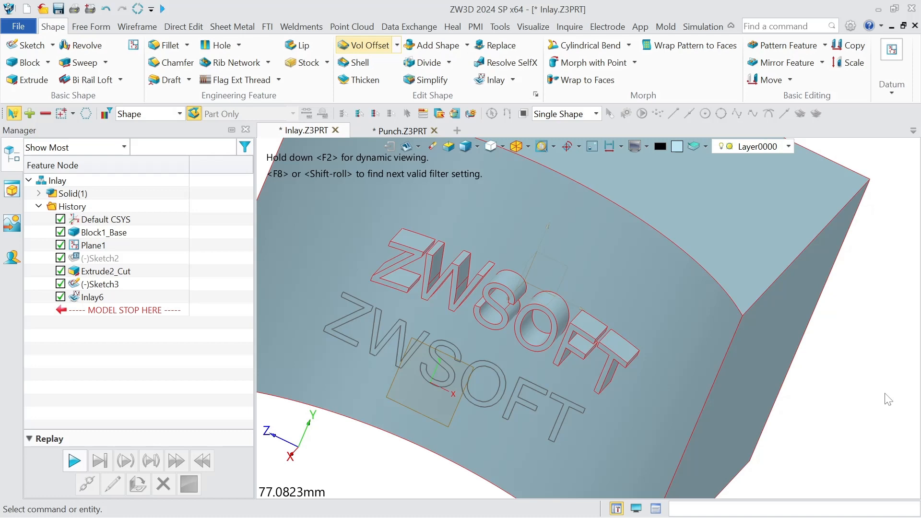
pyautogui.scroll(-3, 360, 249)
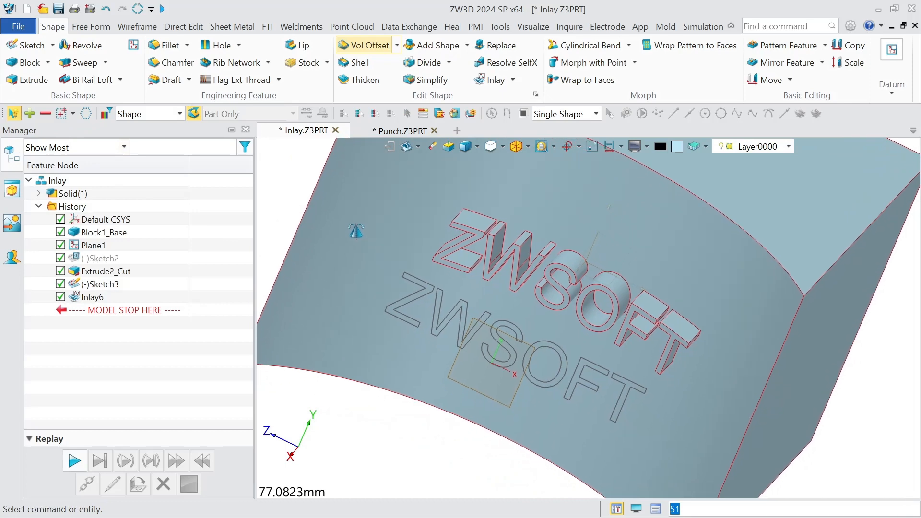
# - Reopen the ZWSOFT inlay for editing and set a 0.5 deg draft angle about Base
pyautogui.doubleClick(98, 297)
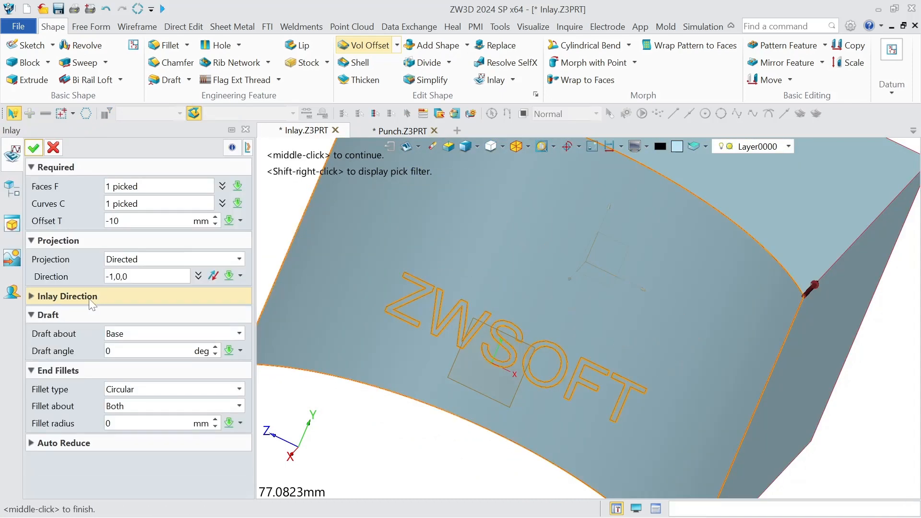
pyautogui.click(46, 296)
pyautogui.click(134, 355)
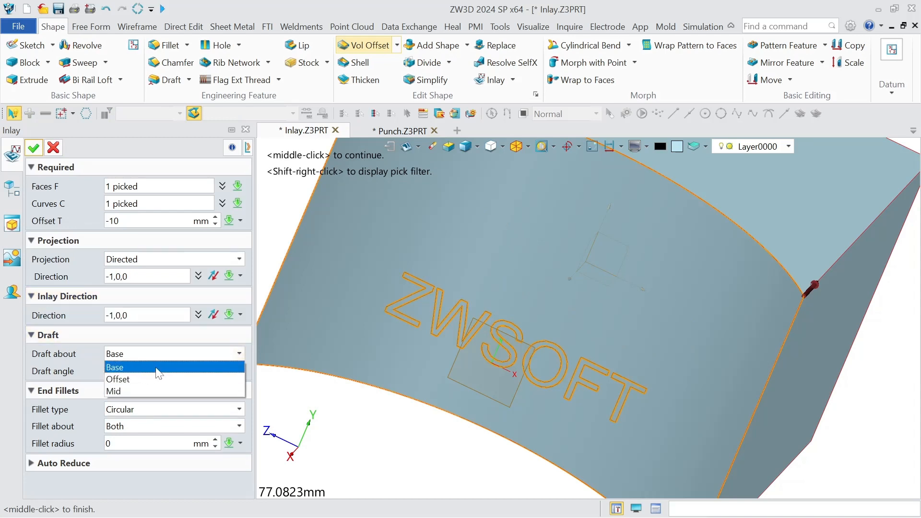
pyautogui.click(159, 368)
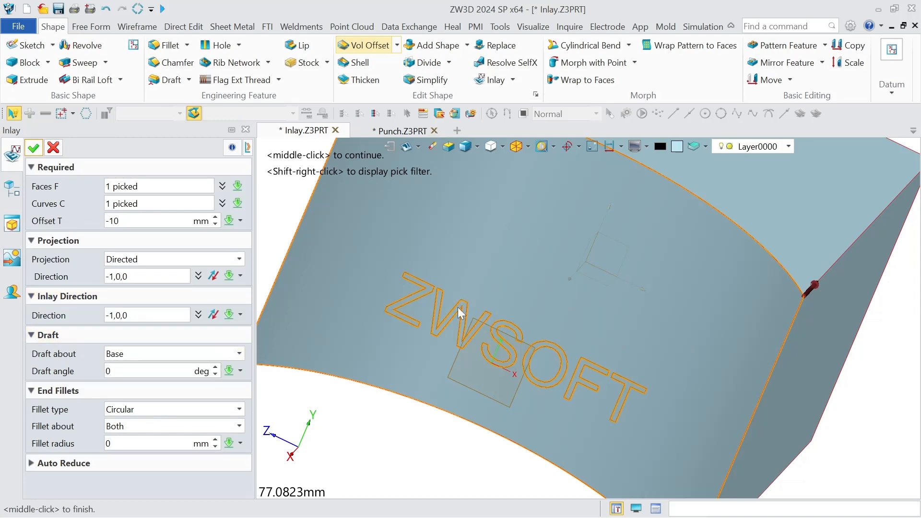
pyautogui.click(144, 371)
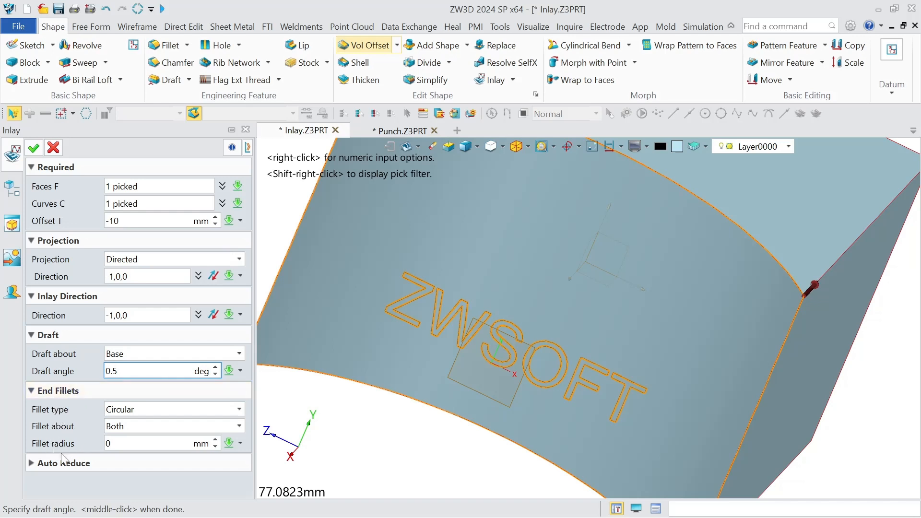
# - Give the inlay Circular end fillets about Both with a 0.2 mm radius and apply the edit
pyautogui.click(148, 412)
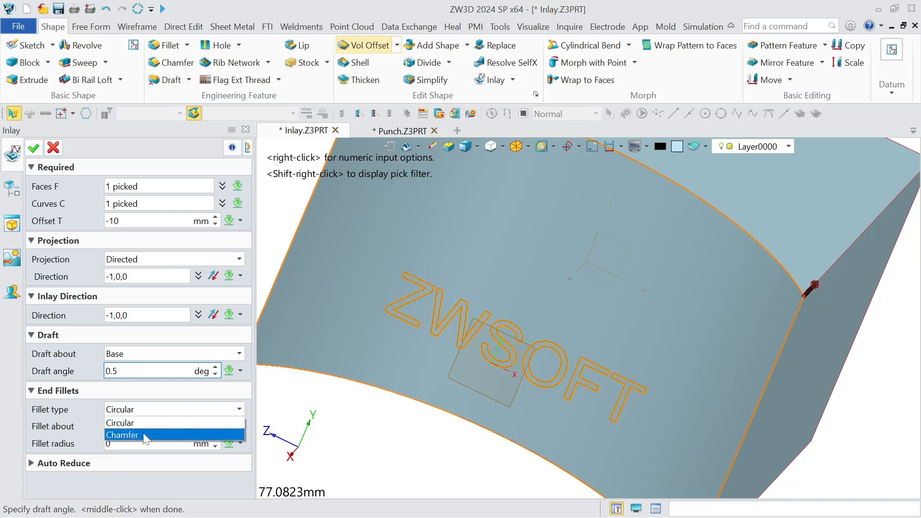
pyautogui.click(146, 423)
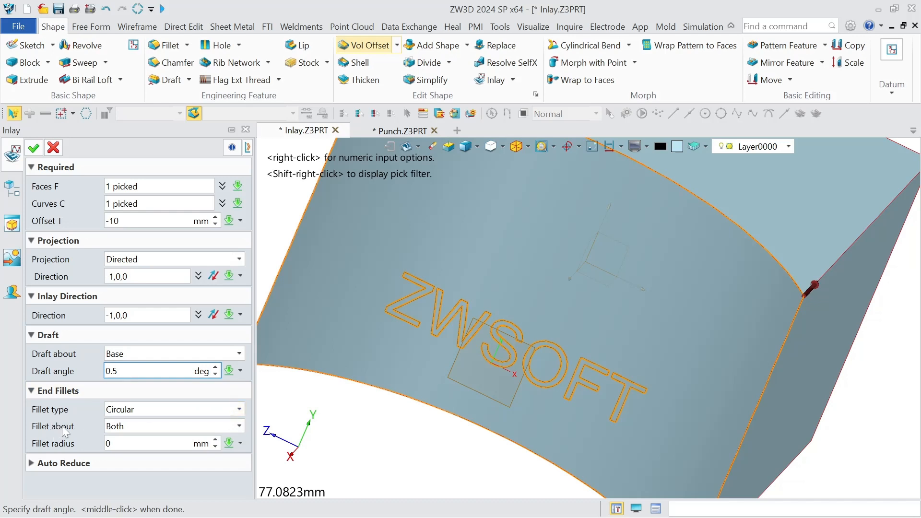
pyautogui.click(138, 427)
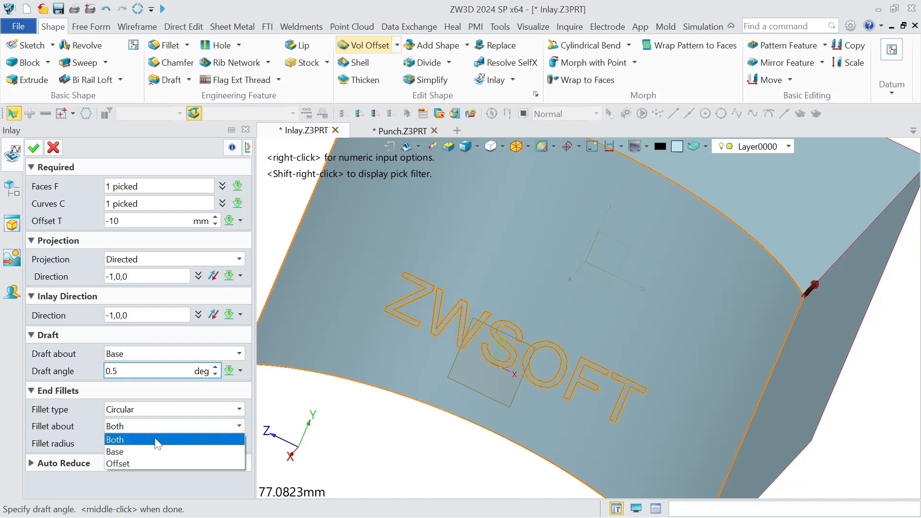
pyautogui.click(158, 441)
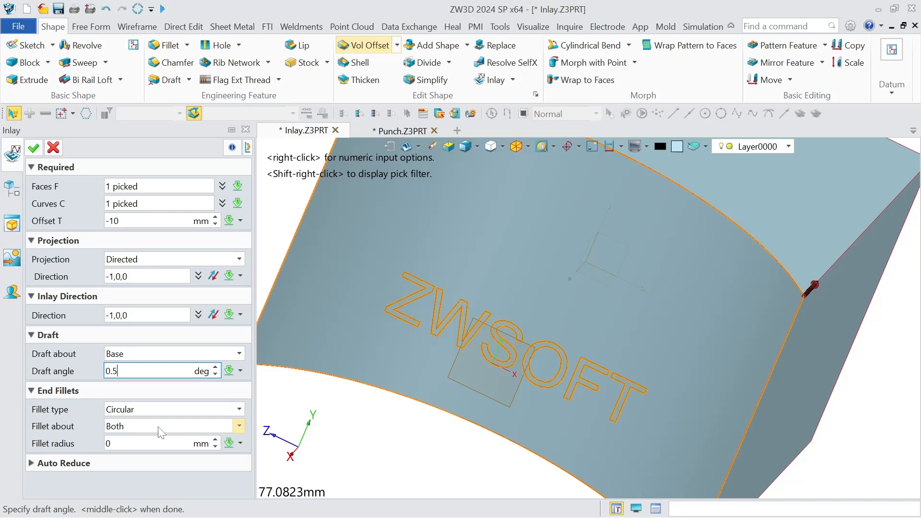
pyautogui.click(211, 440)
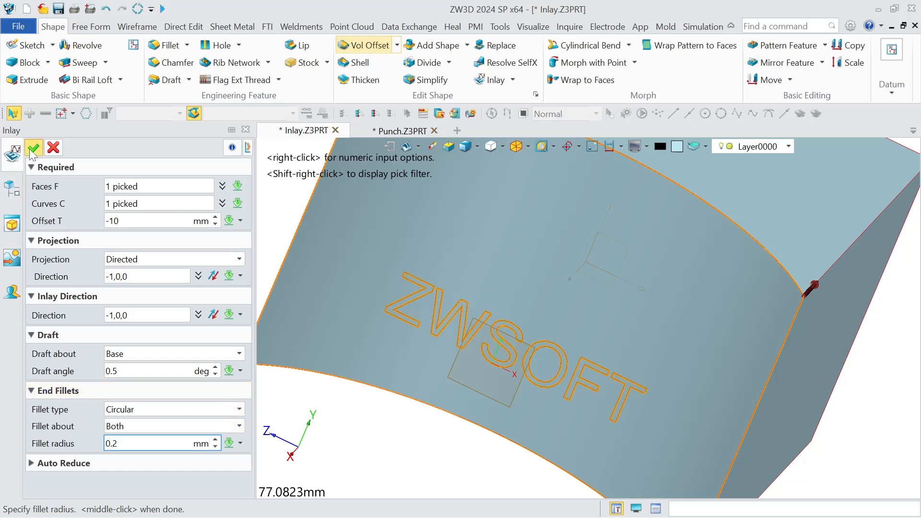
pyautogui.middleClick(582, 337)
# - Examine the draft and end fillets of the ZWSOFT letters from several angles, close up and from afar
pyautogui.scroll(1, 591, 317)
pyautogui.moveTo(592, 316)
pyautogui.mouseDown(button='right')
pyautogui.moveTo(606, 290)
pyautogui.moveTo(589, 304)
pyautogui.mouseUp(button='right')
pyautogui.scroll(2, 509, 303)
pyautogui.moveTo(509, 302); pyautogui.dragTo(476, 243, button='right')
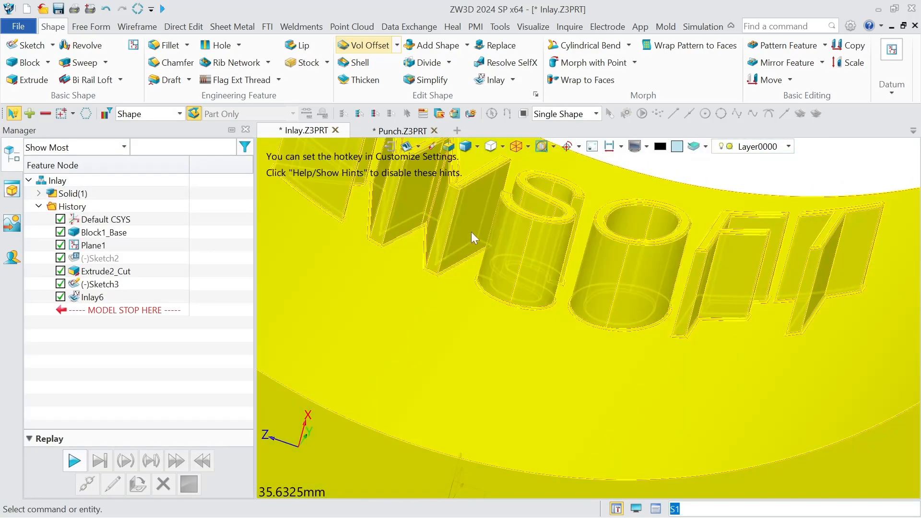
pyautogui.scroll(-8, 428, 206)
pyautogui.moveTo(538, 267); pyautogui.dragTo(789, 404, button='right')
pyautogui.scroll(2, 672, 364)
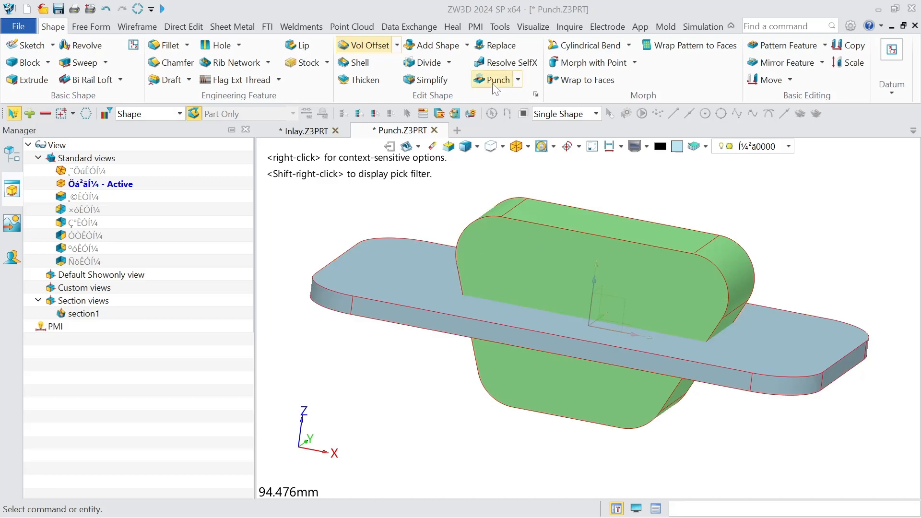
# - Start a Punch in the Punch part with the flat plate as base and the green solid as punch shape
pyautogui.click(495, 82)
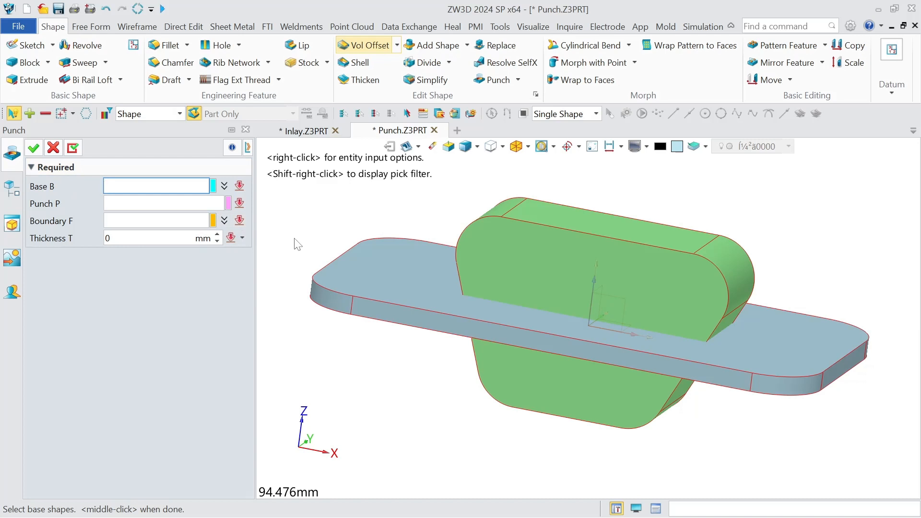
pyautogui.click(374, 293)
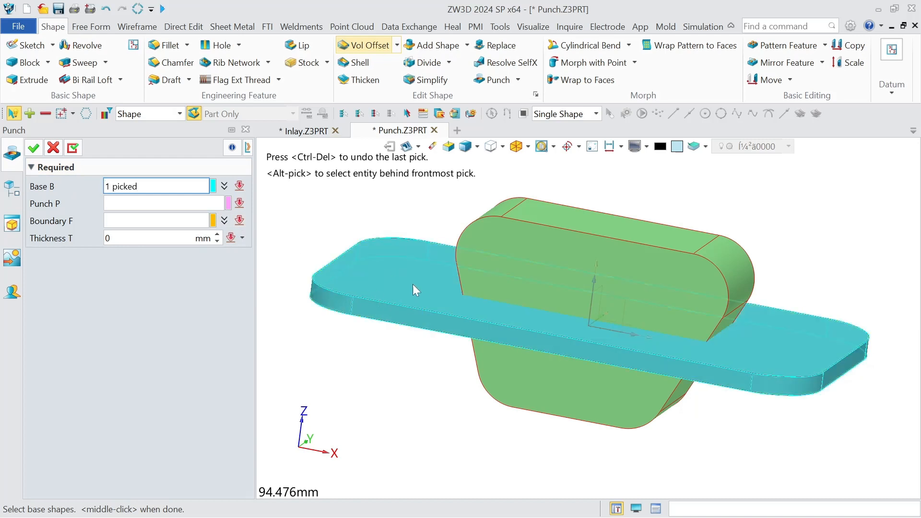
pyautogui.middleClick(322, 261)
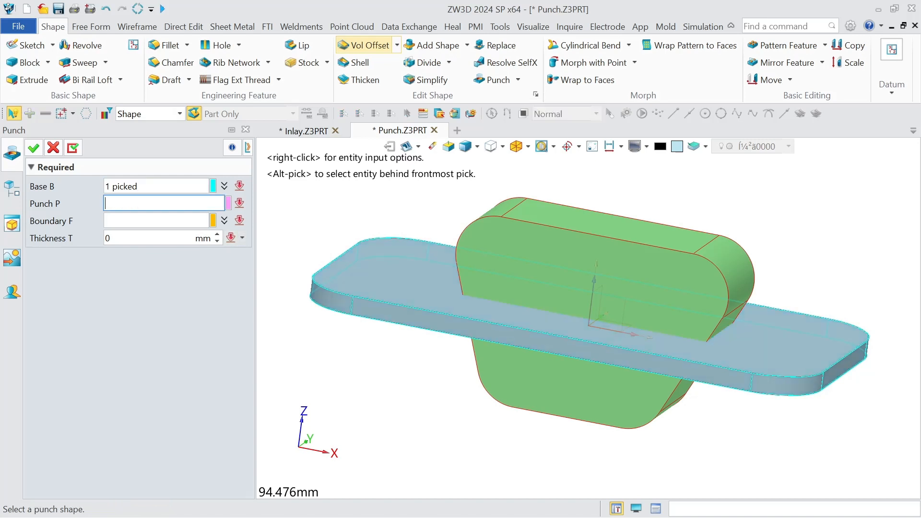
pyautogui.moveTo(434, 401); pyautogui.dragTo(479, 397, button='right')
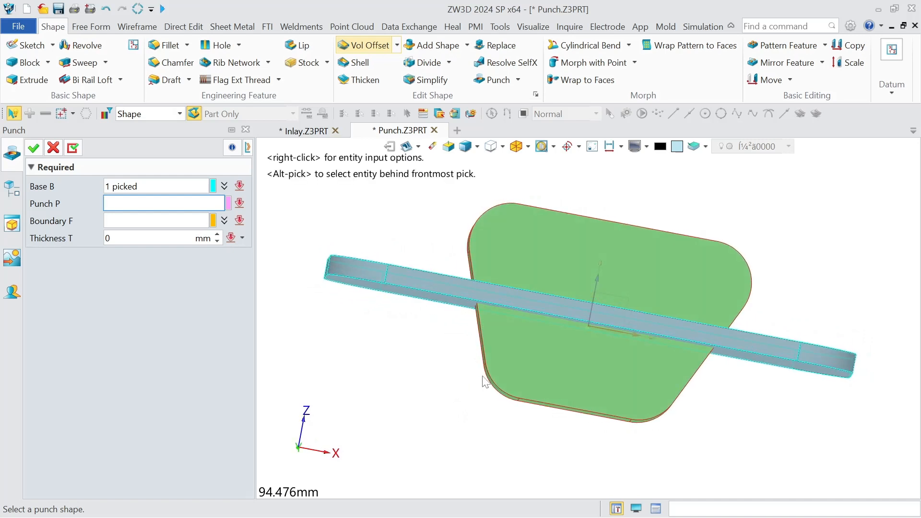
pyautogui.click(489, 276)
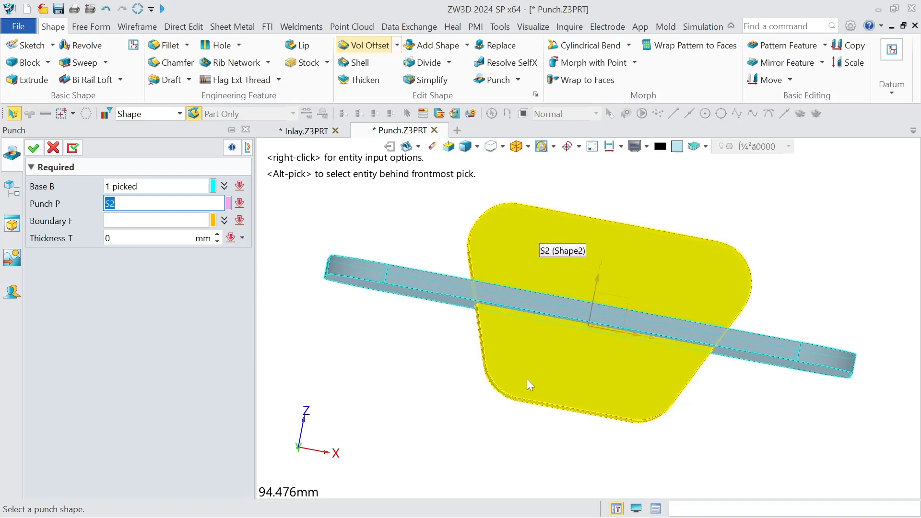
pyautogui.click(576, 249)
pyautogui.click(595, 266)
# - Select the underside face of the plate as the punch boundary
pyautogui.moveTo(592, 265); pyautogui.dragTo(563, 276, button='right')
pyautogui.moveTo(177, 222); pyautogui.dragTo(43, 211)
pyautogui.press('BackSpace')
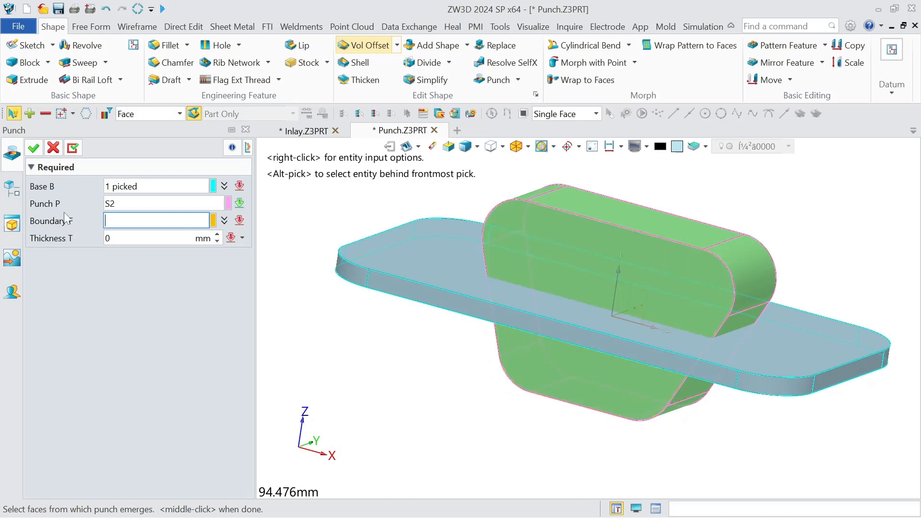
pyautogui.moveTo(460, 370); pyautogui.dragTo(457, 325, button='right')
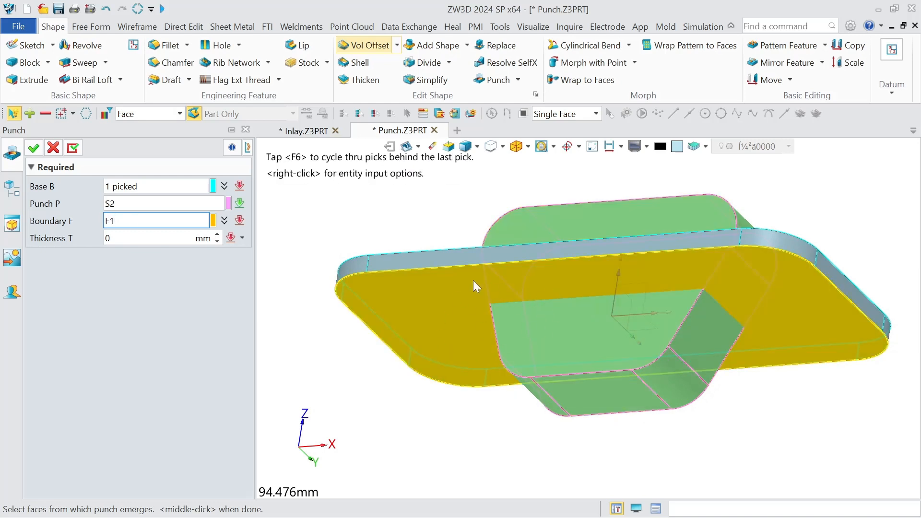
pyautogui.click(453, 321)
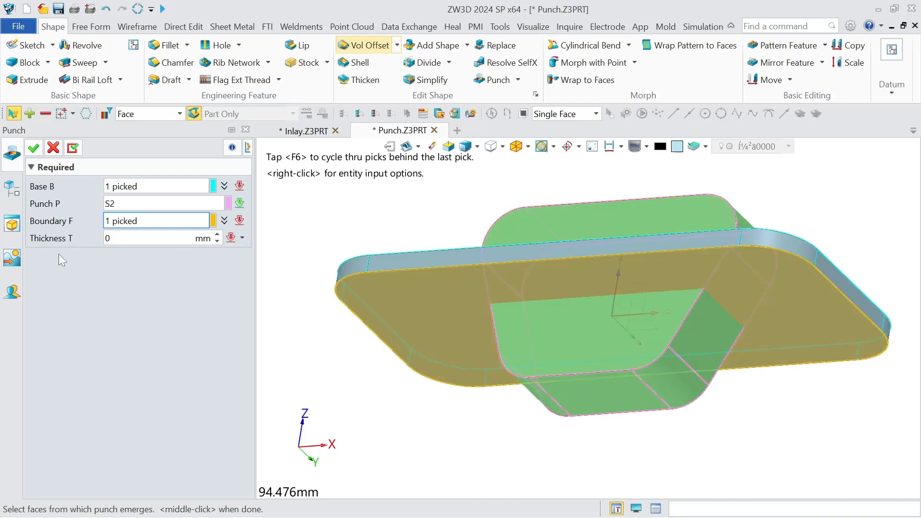
# - Set the punch material thickness to 2 mm and apply the Punch to the plate
pyautogui.click(163, 239)
pyautogui.click(219, 234)
pyautogui.click(220, 234)
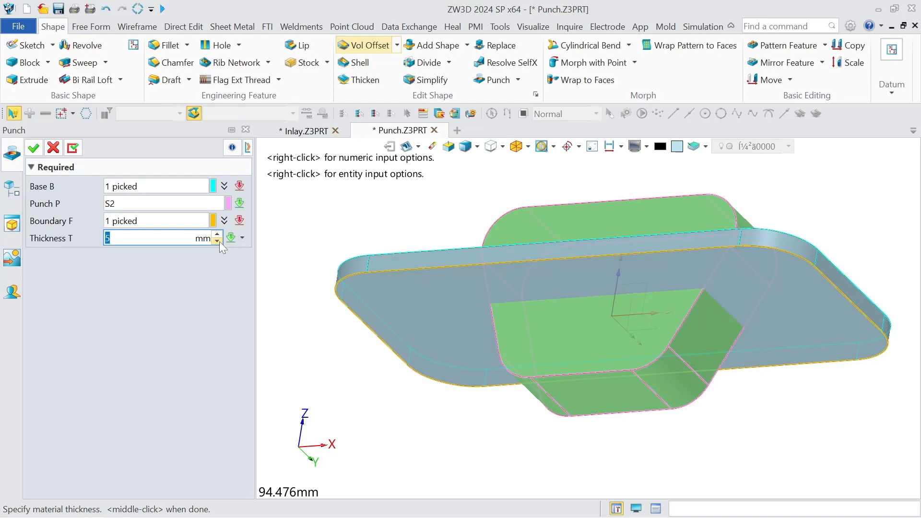
pyautogui.doubleClick(218, 241)
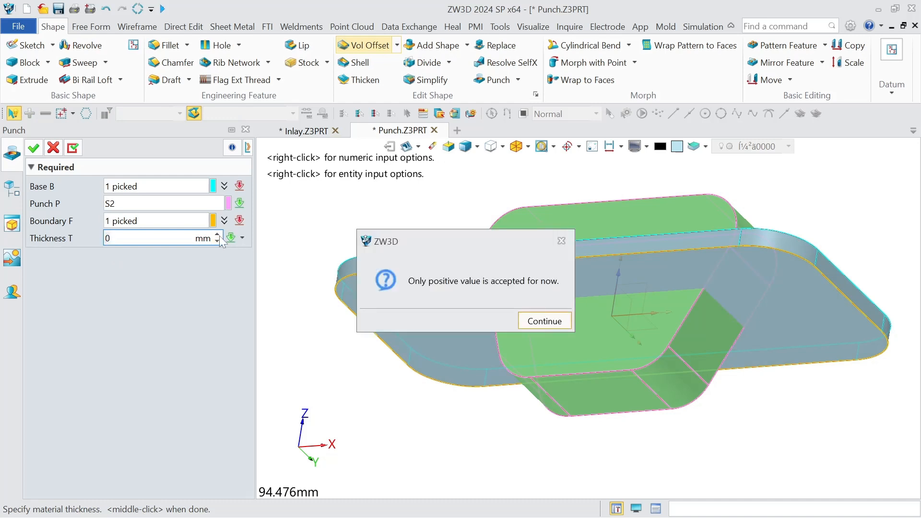
pyautogui.click(554, 322)
pyautogui.click(218, 234)
pyautogui.click(33, 148)
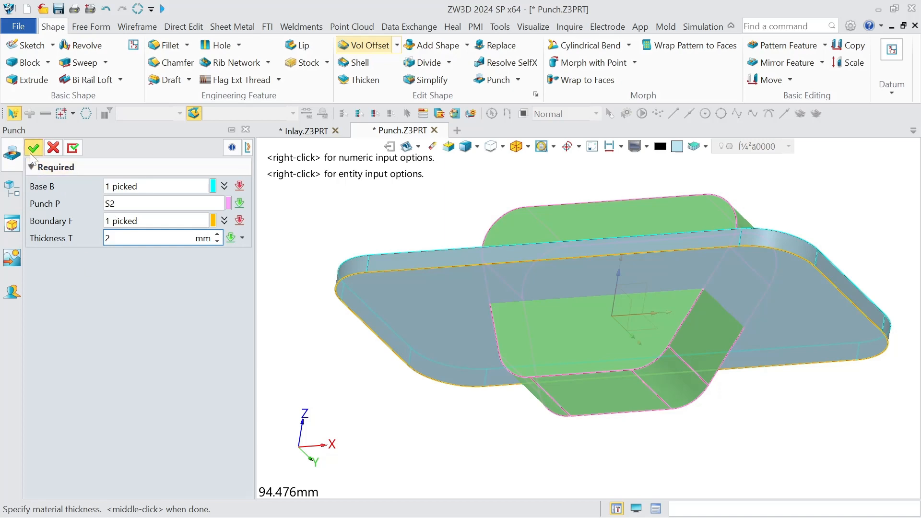
# - Activate the saved section view section1 and examine the wall of the punched pocket in cross-section
pyautogui.moveTo(589, 310); pyautogui.dragTo(602, 369, button='right')
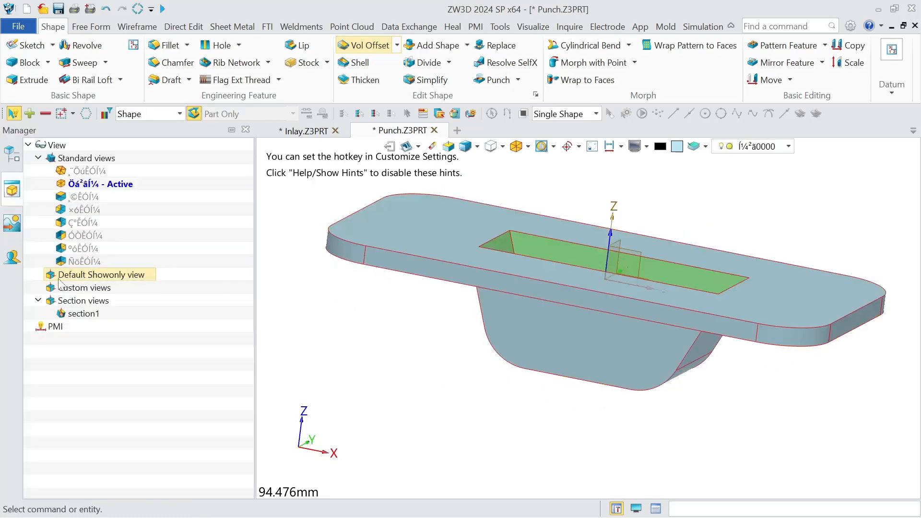
pyautogui.doubleClick(77, 315)
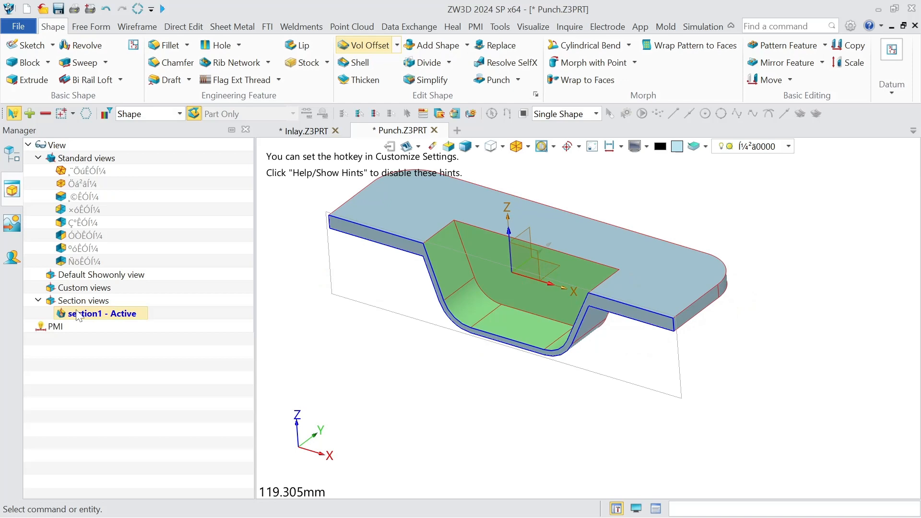
pyautogui.moveTo(624, 288); pyautogui.dragTo(695, 300, button='right')
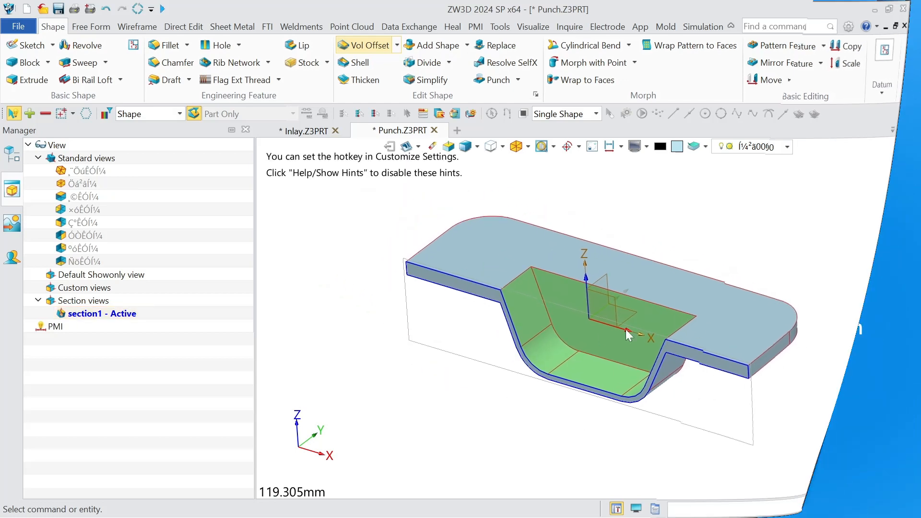